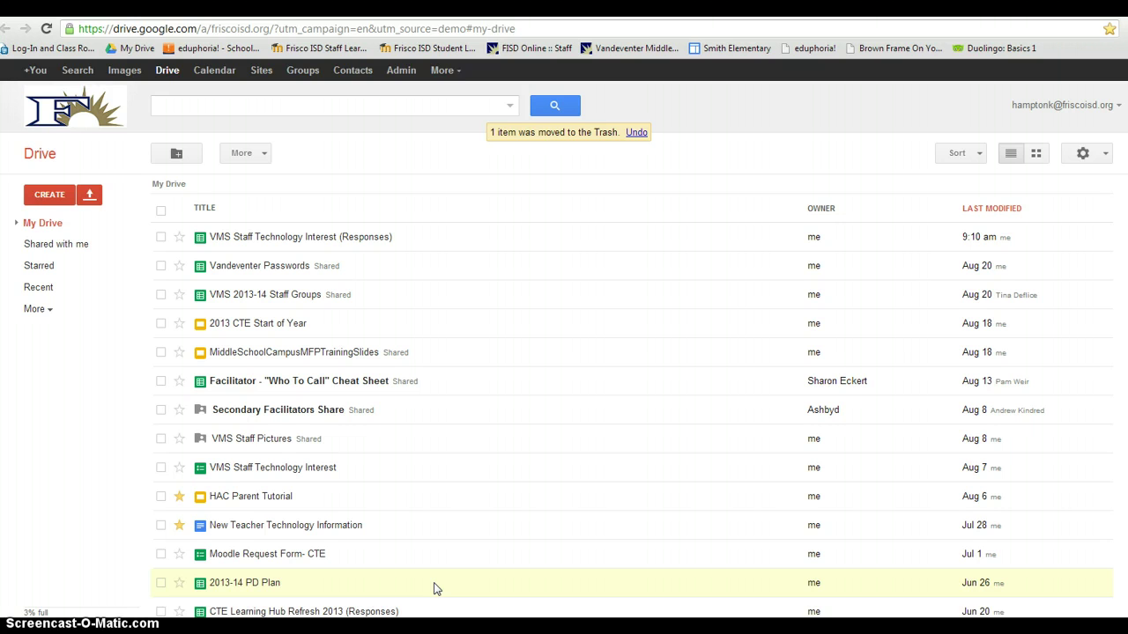
- Open the 2013-14 PD Plan file from My Drive
{"action": "double_click", "coordinate": [443, 588]}
{"action": "double_click", "coordinate": [451, 591]}
- Create a blank form titled 'Student Equipment Checkout' with the Argyle theme
{"action": "left_click", "coordinate": [59, 198]}
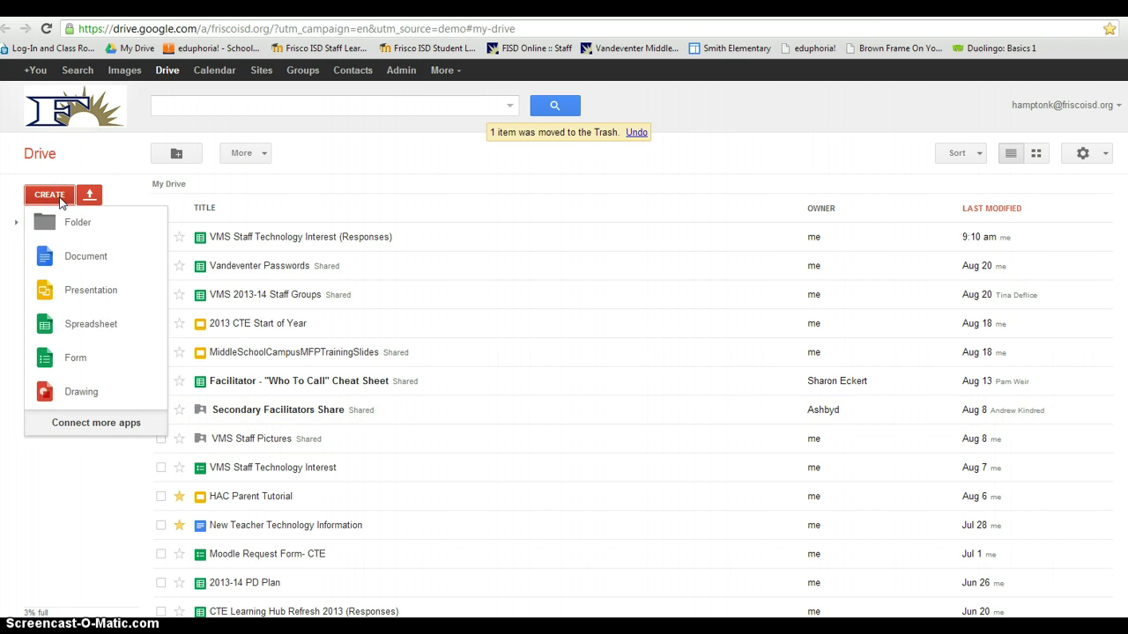
{"action": "left_click", "coordinate": [88, 356]}
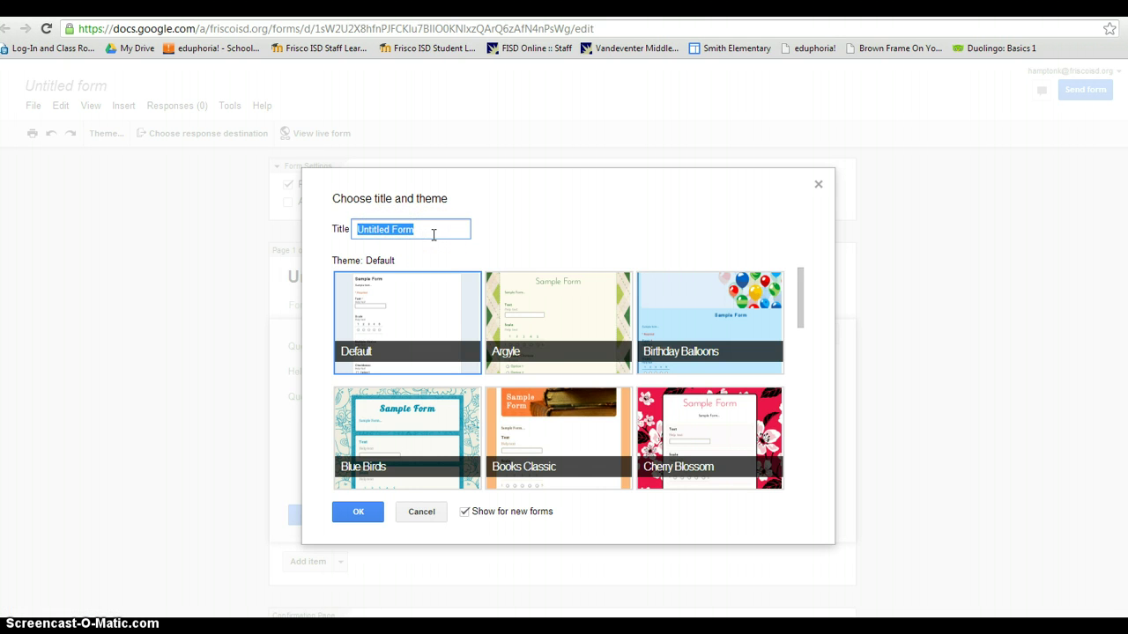
{"action": "type", "text": "Student Equipment Chec"}
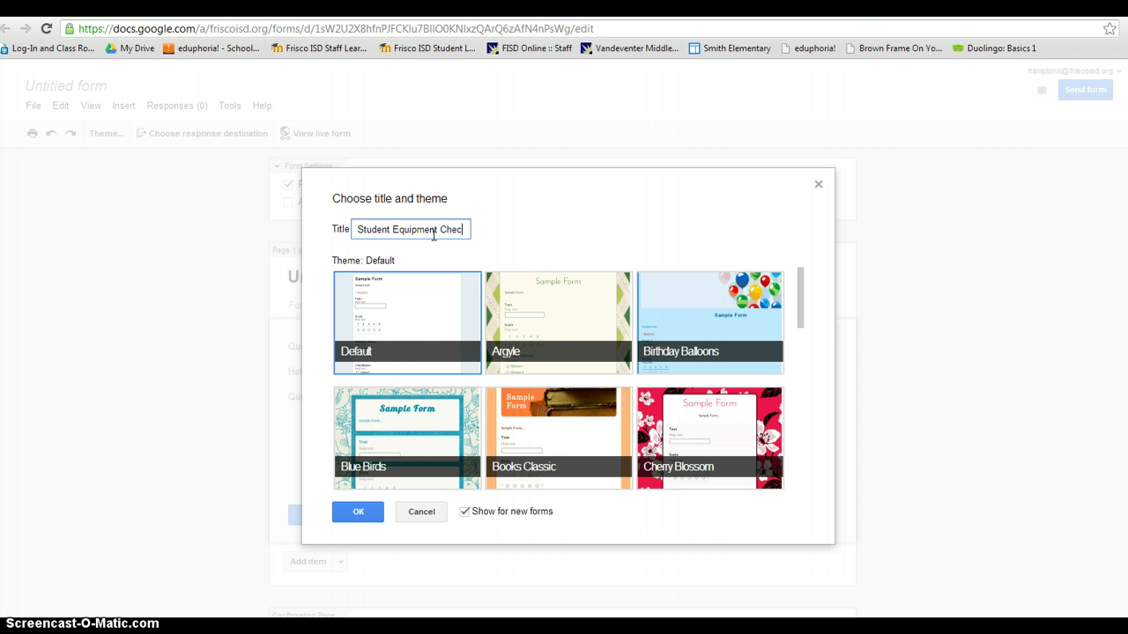
{"action": "type", "text": "kout"}
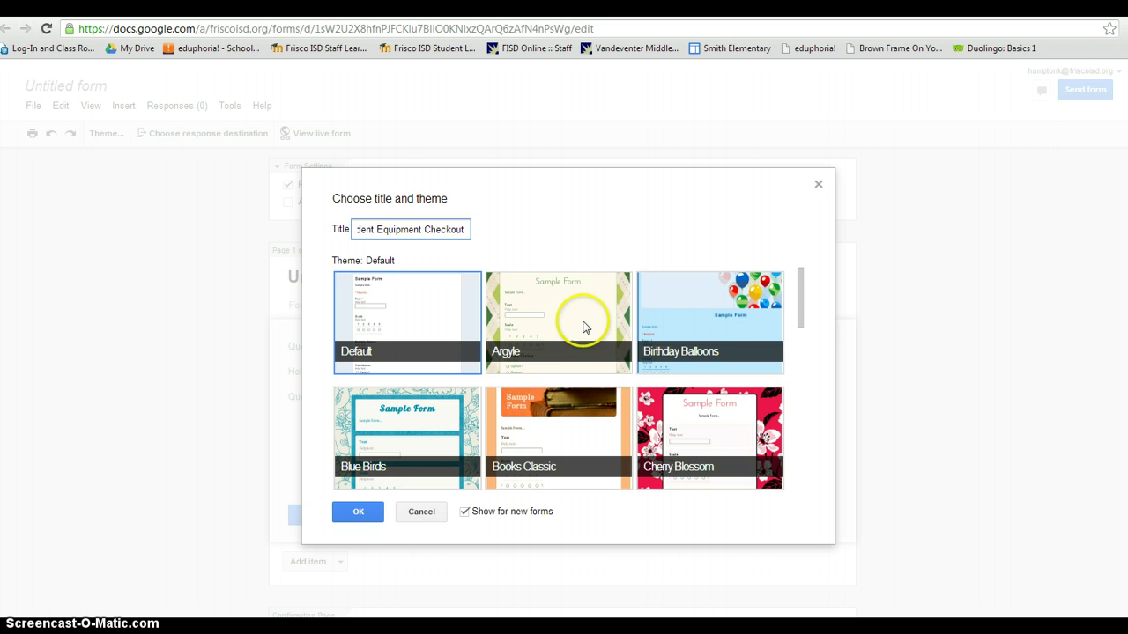
{"action": "left_click", "coordinate": [582, 327]}
{"action": "left_click", "coordinate": [361, 515]}
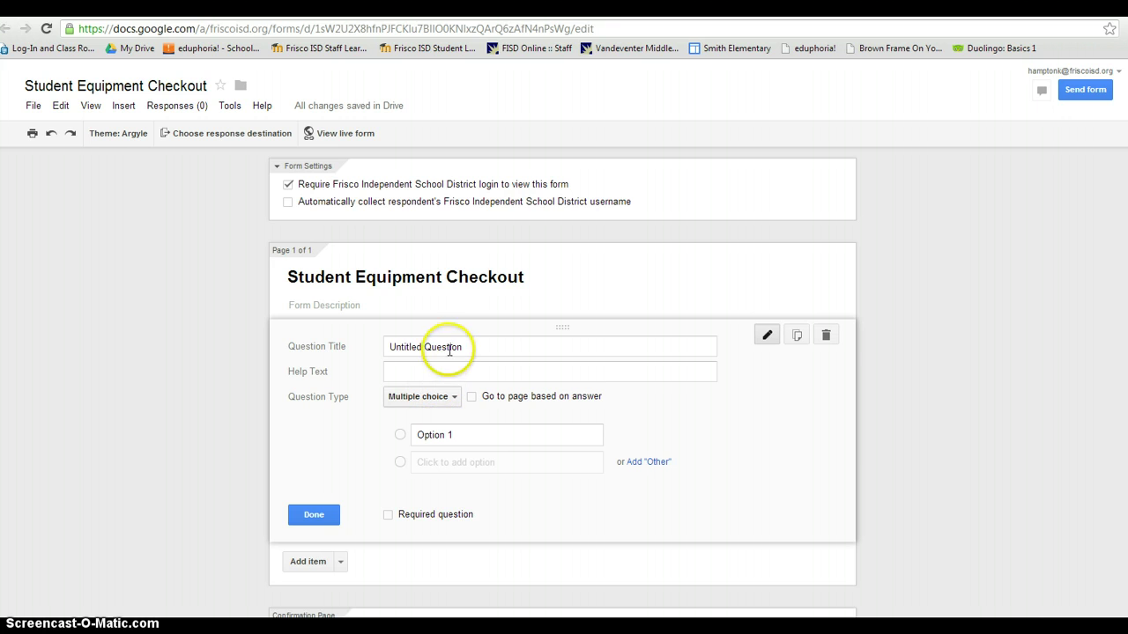
- Make the first question a required text question titled 'First Name'
{"action": "left_click", "coordinate": [449, 350]}
{"action": "key", "text": "ctrl+a"}
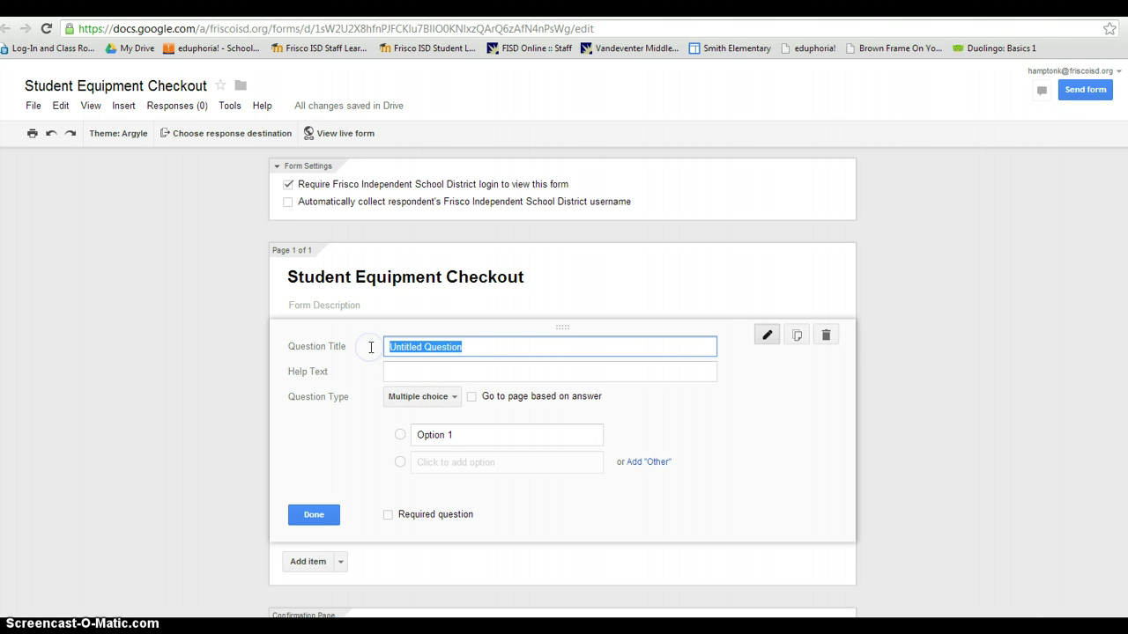
{"action": "type", "text": "F"}
{"action": "key", "text": "BackSpace"}
{"action": "type", "text": "First Name"}
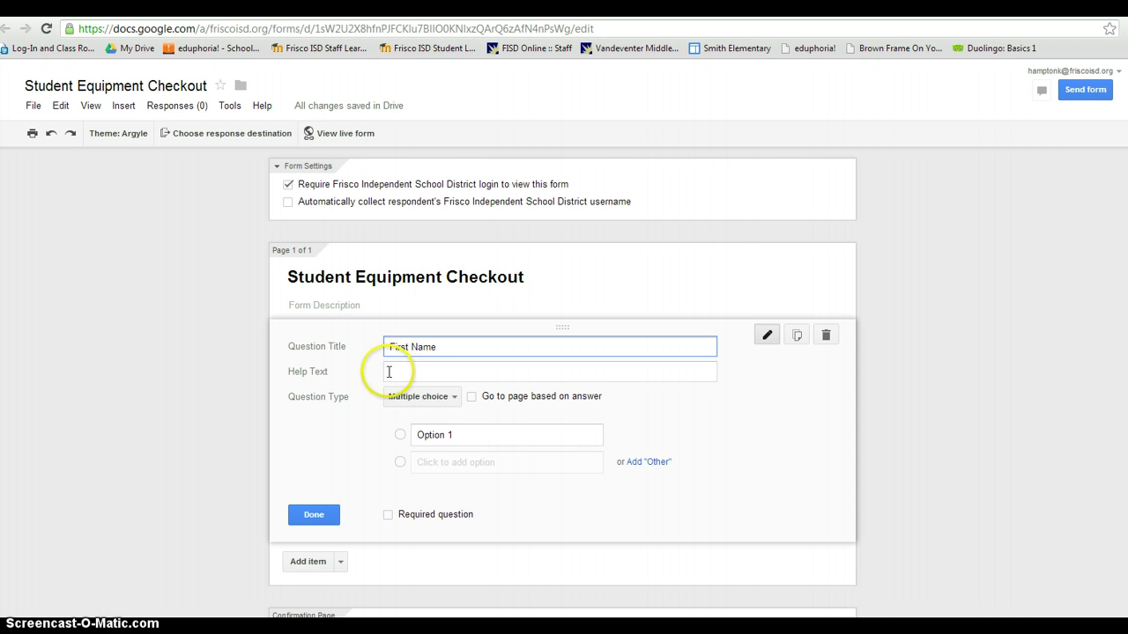
{"action": "left_click", "coordinate": [399, 398]}
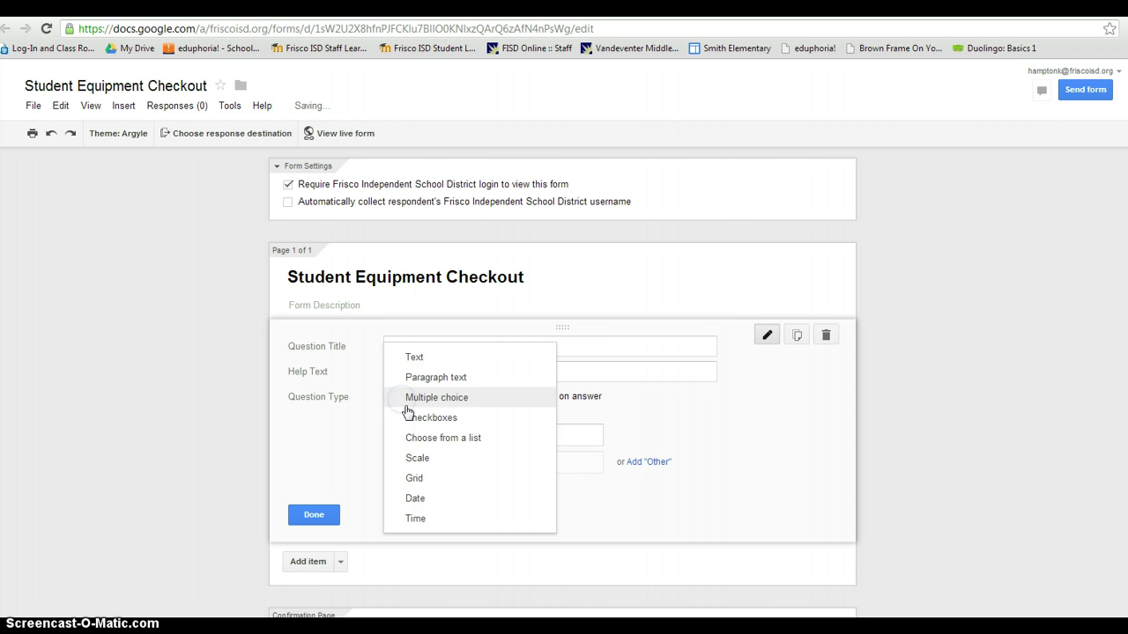
{"action": "left_click", "coordinate": [411, 356]}
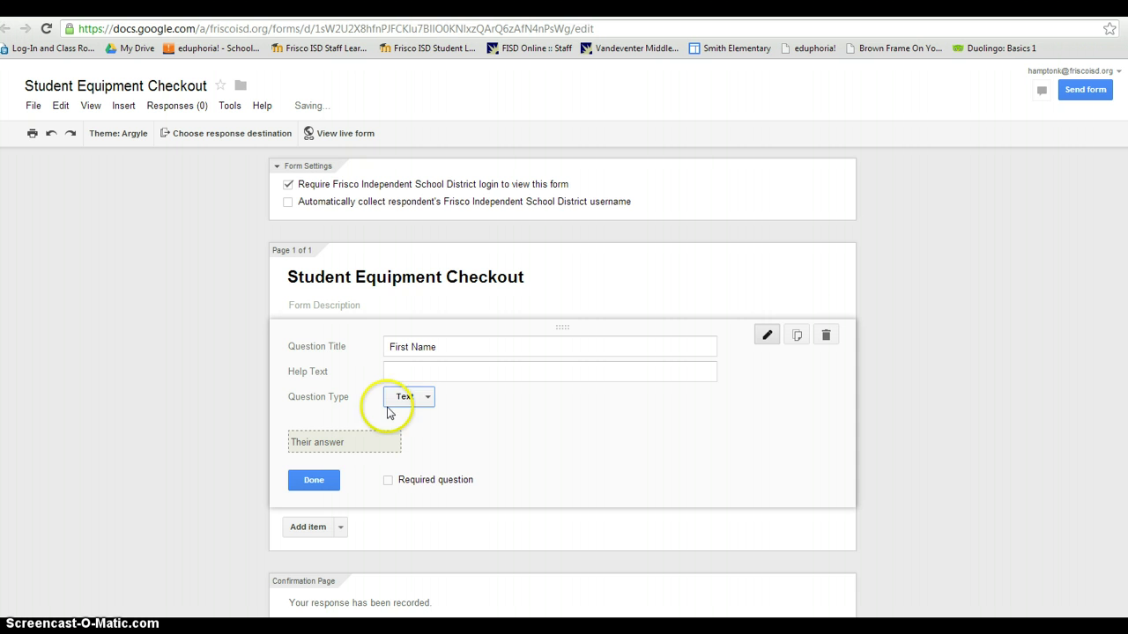
{"action": "left_click", "coordinate": [387, 480]}
{"action": "left_click", "coordinate": [332, 484]}
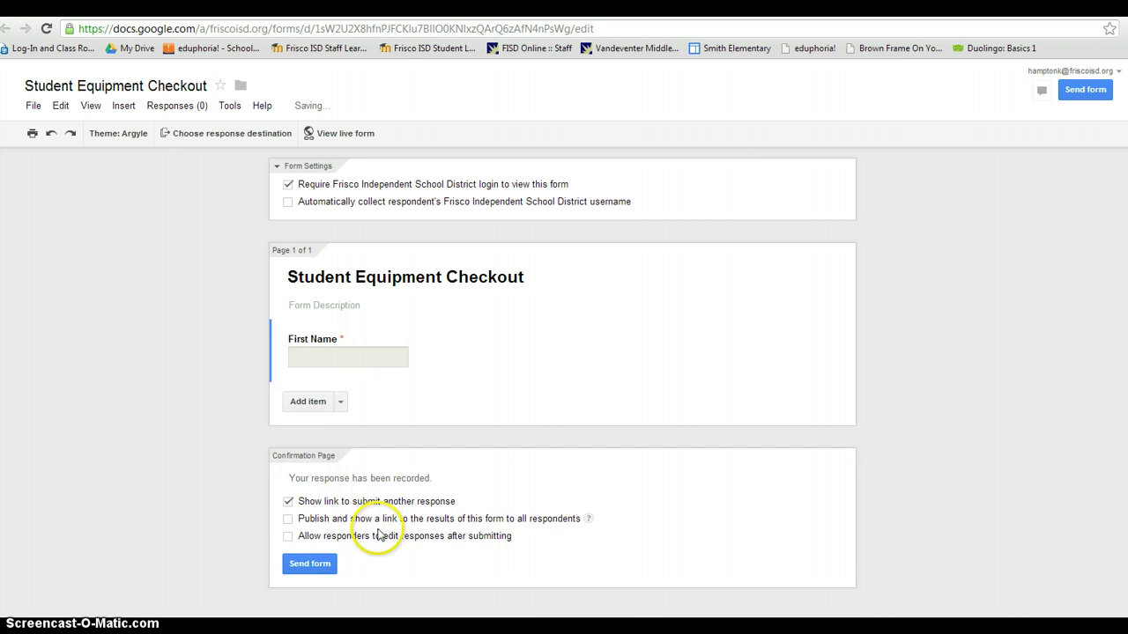
- Add a required text question titled 'Last Name'
{"action": "left_click", "coordinate": [341, 403]}
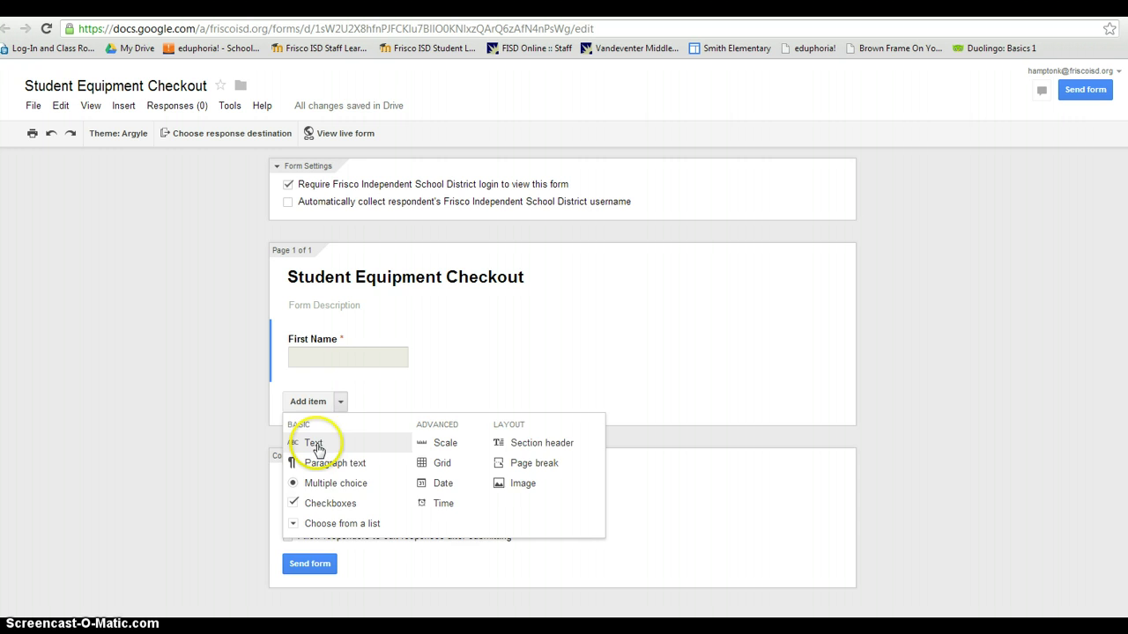
{"action": "left_click", "coordinate": [320, 443]}
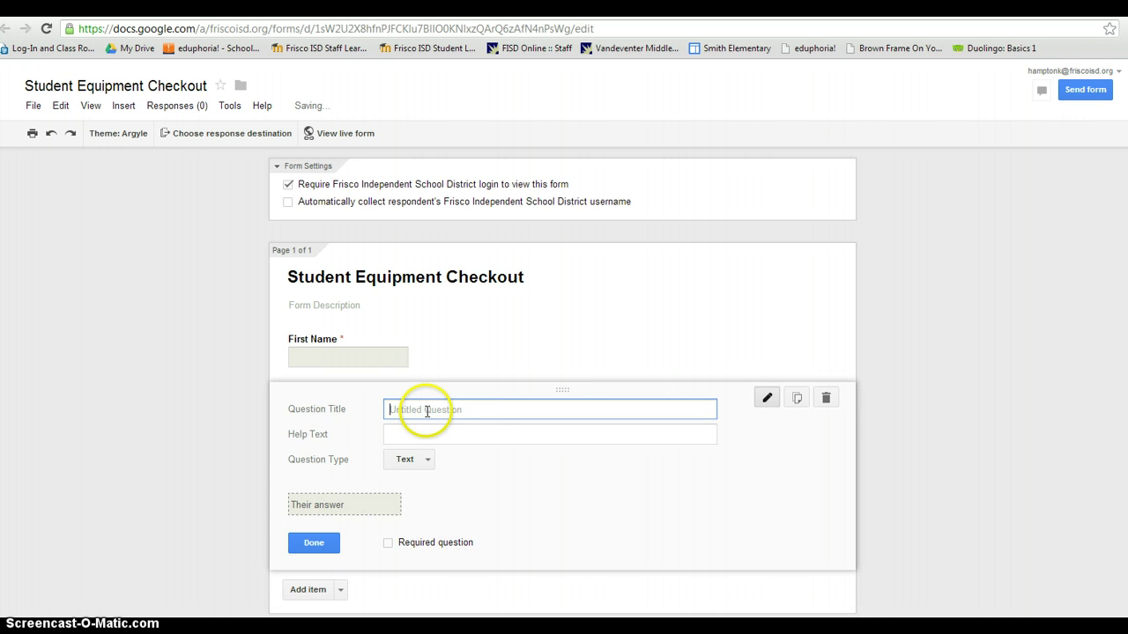
{"action": "type", "text": "Last Name"}
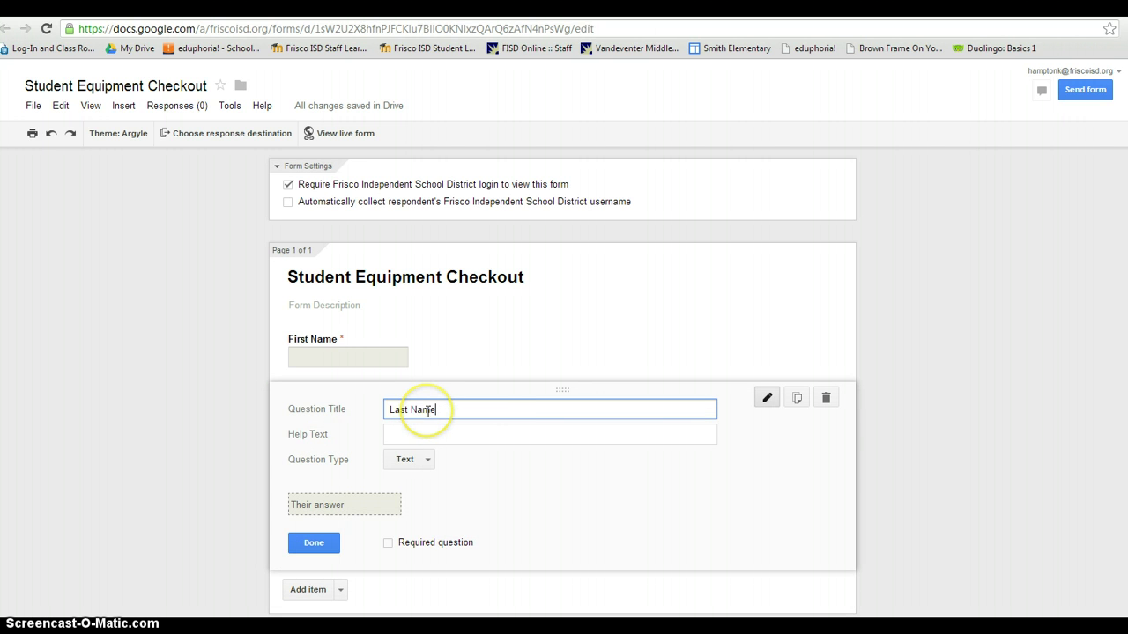
{"action": "left_click", "coordinate": [387, 543]}
{"action": "left_click", "coordinate": [314, 543]}
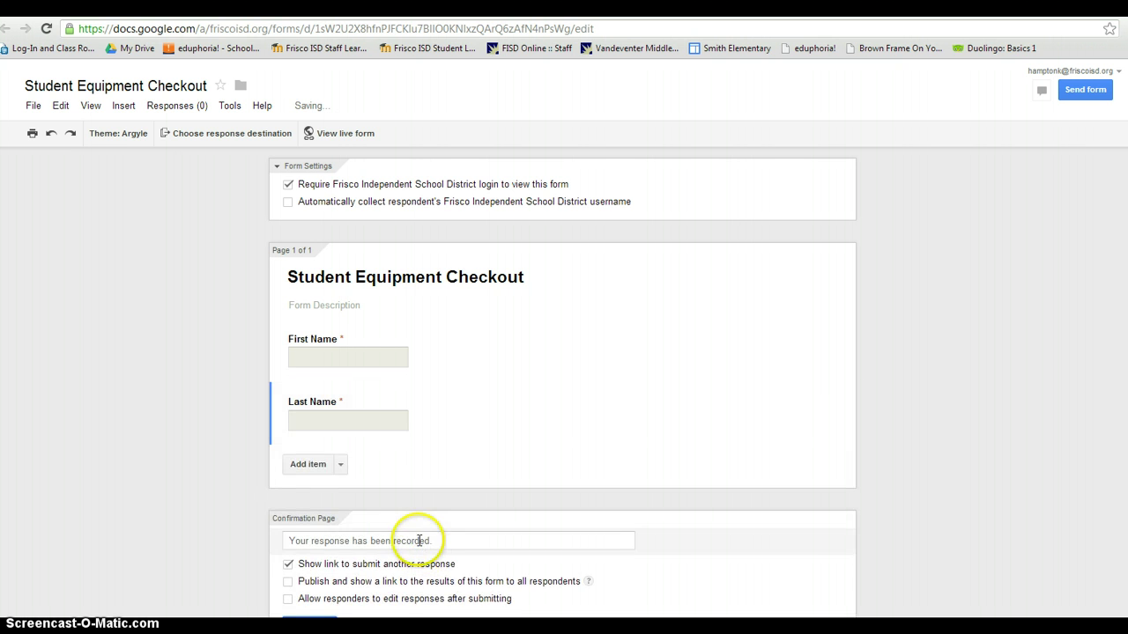
- Add a required text question 'Which device number do you have today?'
{"action": "left_click", "coordinate": [341, 465]}
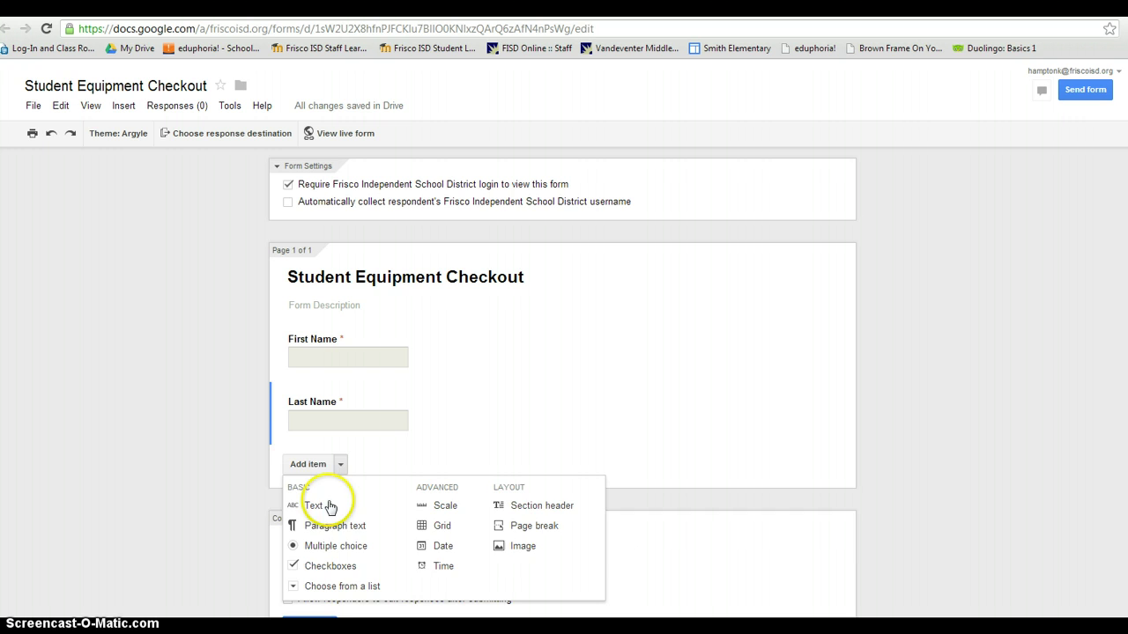
{"action": "left_click", "coordinate": [326, 505]}
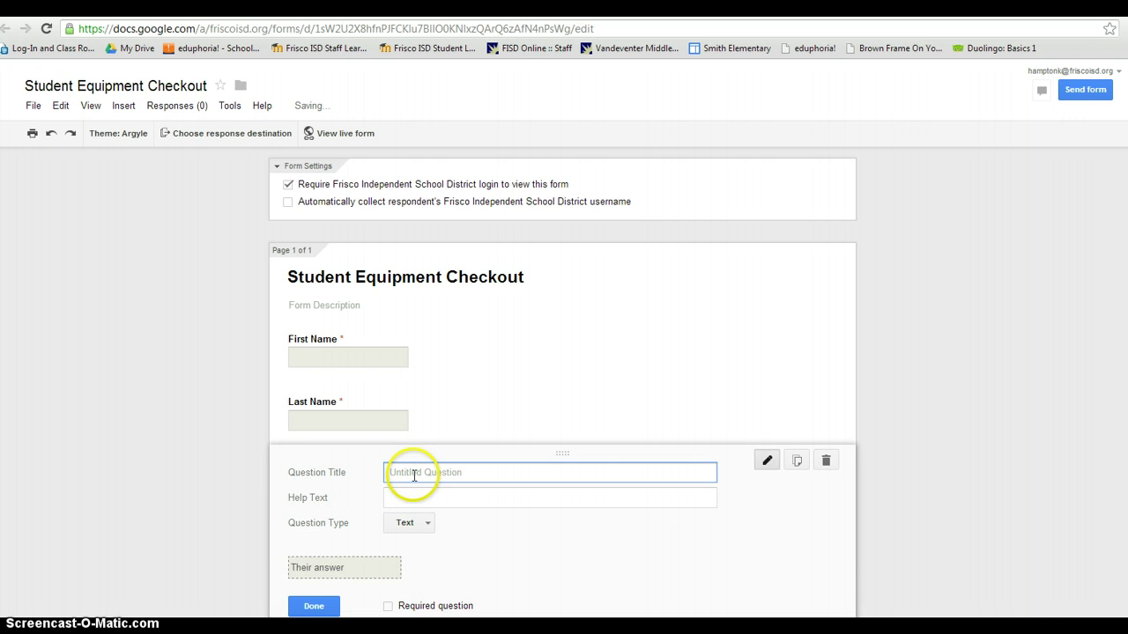
{"action": "type", "text": "Which"}
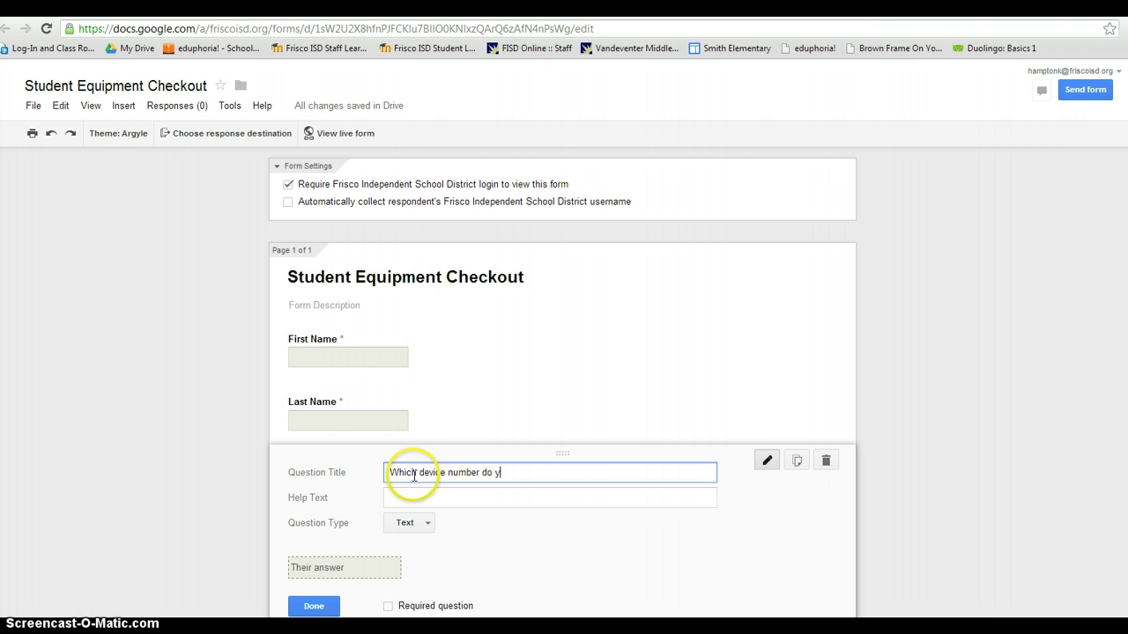
{"action": "type", "text": "device number do you have today?"}
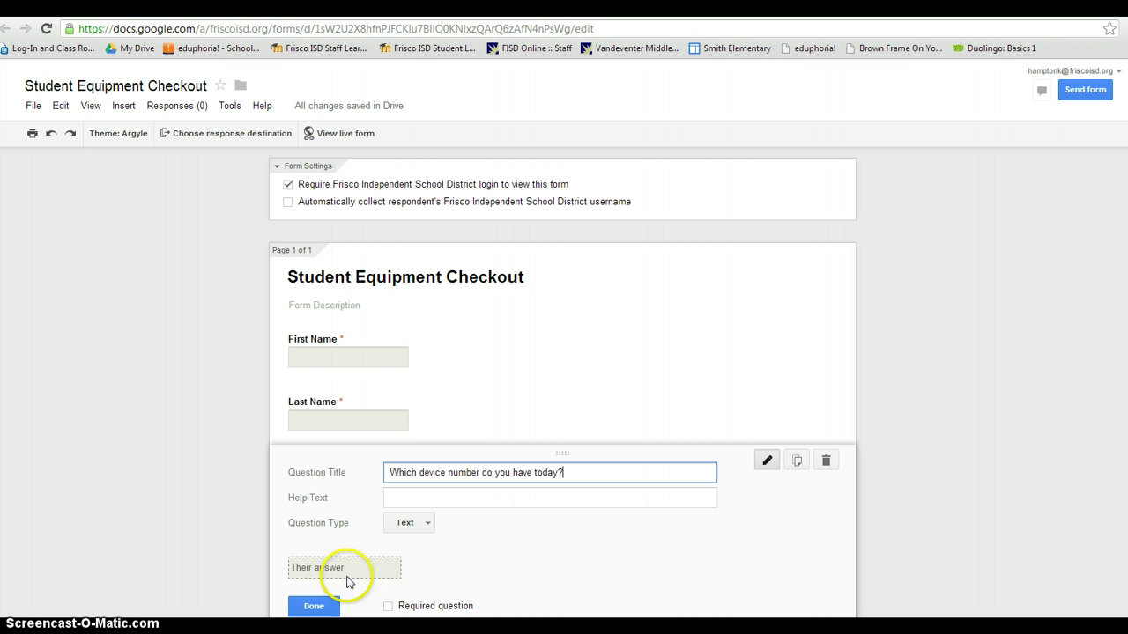
{"action": "left_click", "coordinate": [388, 606]}
{"action": "left_click", "coordinate": [313, 606]}
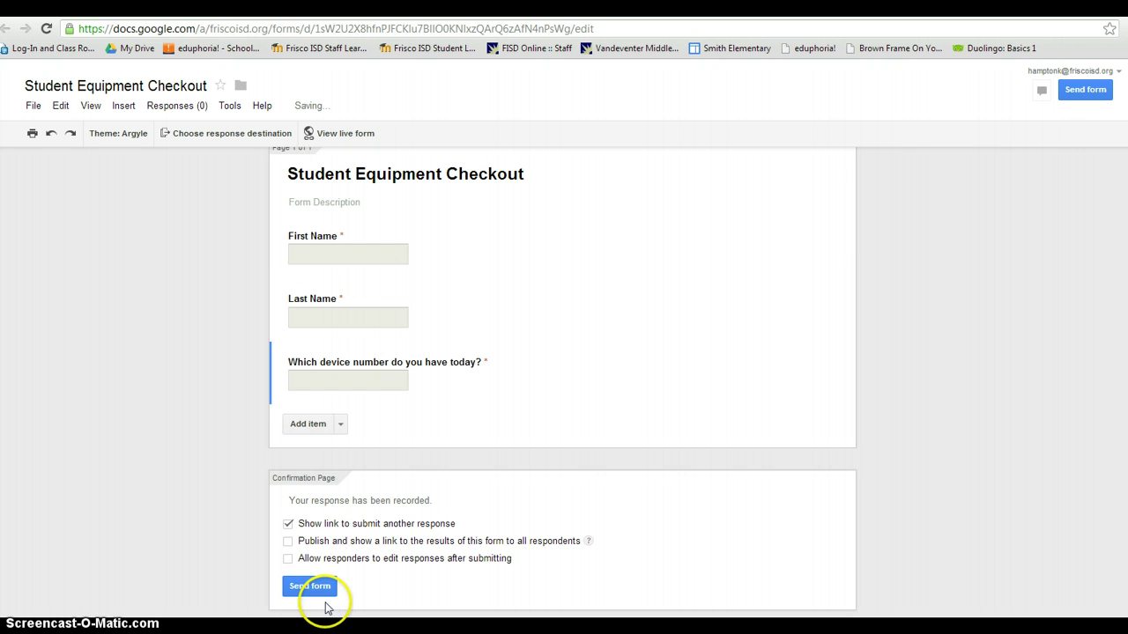
- Remove the district login requirement for viewing the form
{"action": "scroll", "coordinate": [448, 428], "scroll_direction": "up", "scroll_amount": 2}
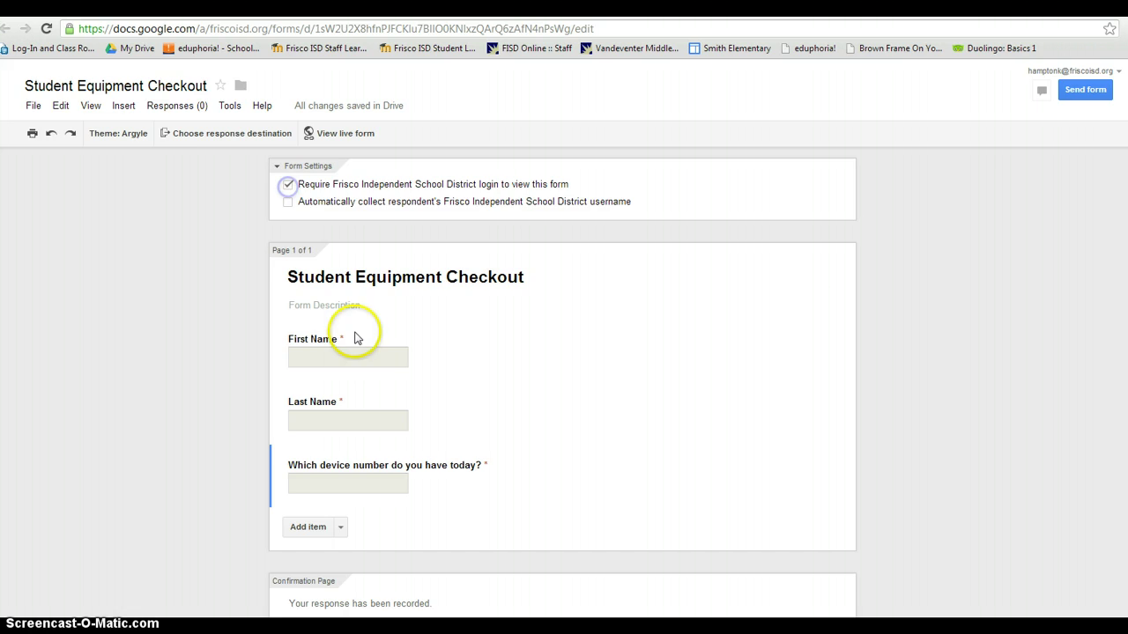
{"action": "left_click", "coordinate": [289, 186]}
{"action": "left_click", "coordinate": [427, 372]}
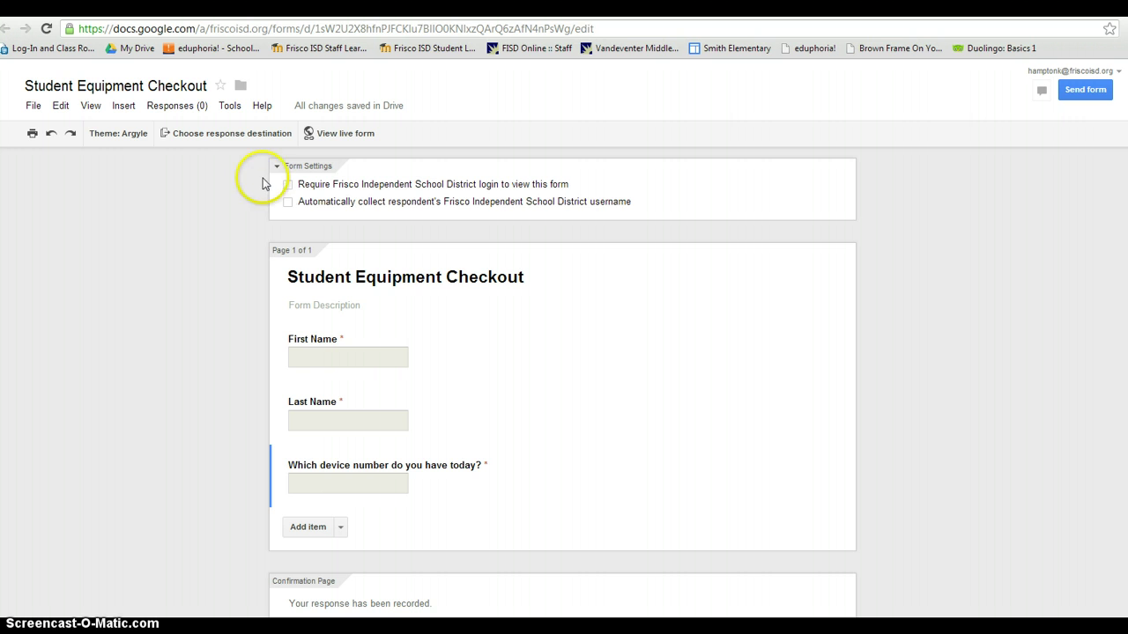
- Send the form's responses to a new spreadsheet
{"action": "left_click", "coordinate": [250, 137]}
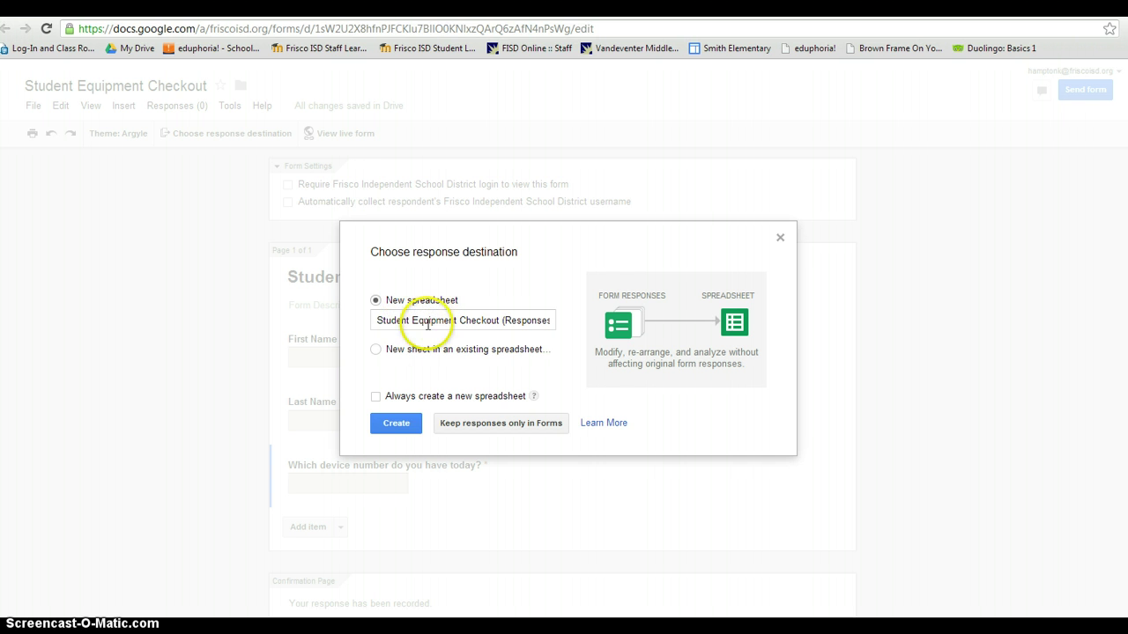
{"action": "key", "text": "Return"}
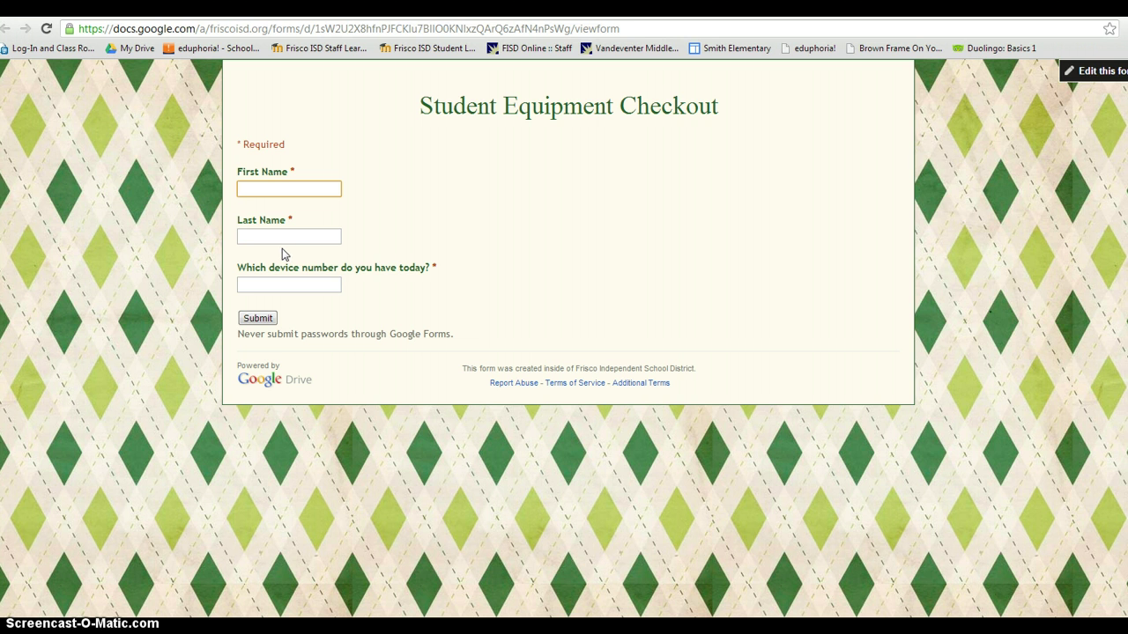
- Select the live form's viewform URL in the address bar
{"action": "left_click", "coordinate": [536, 28]}
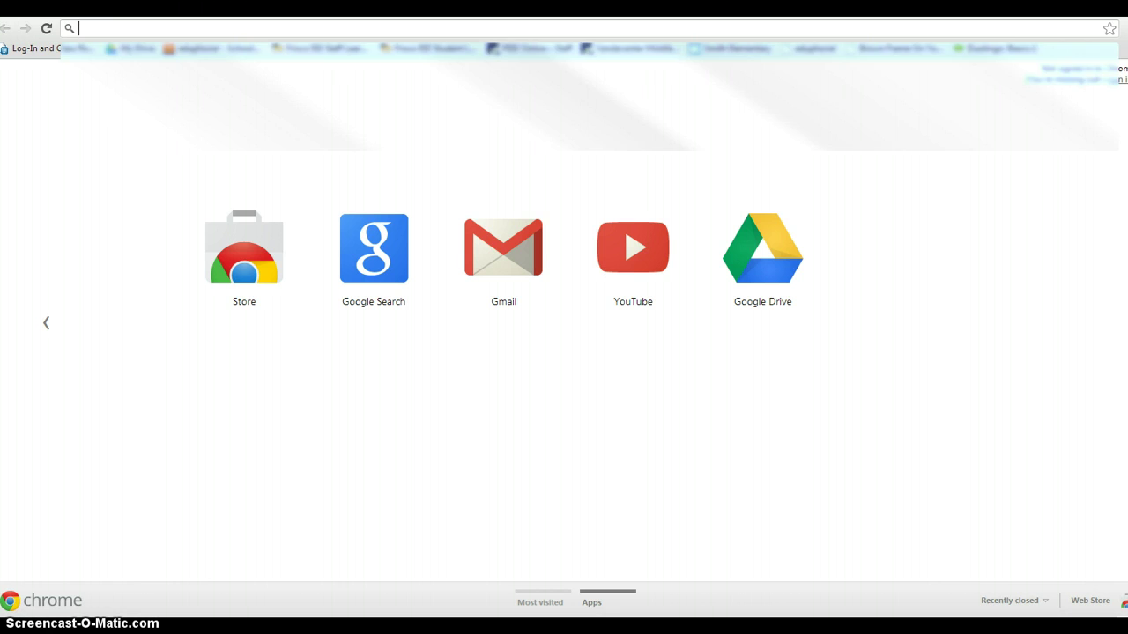
- Search the web for Bitly
{"action": "key", "text": "Return"}
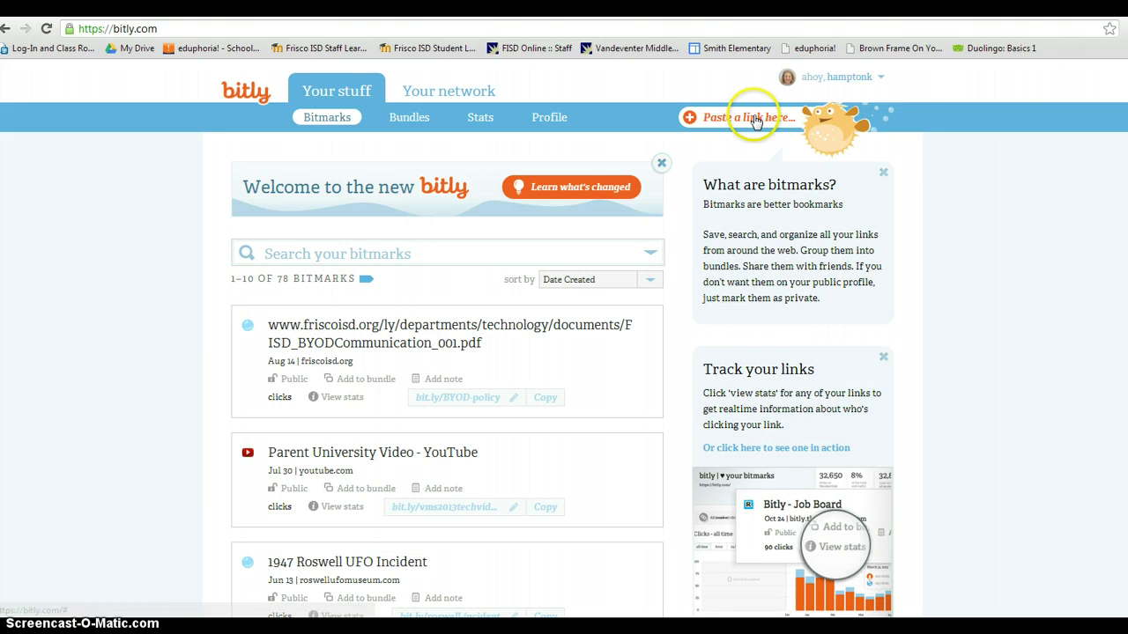
- Shorten the pasted form URL in Bitly with the custom ending 'hampton-equip'
{"action": "left_click", "coordinate": [751, 119]}
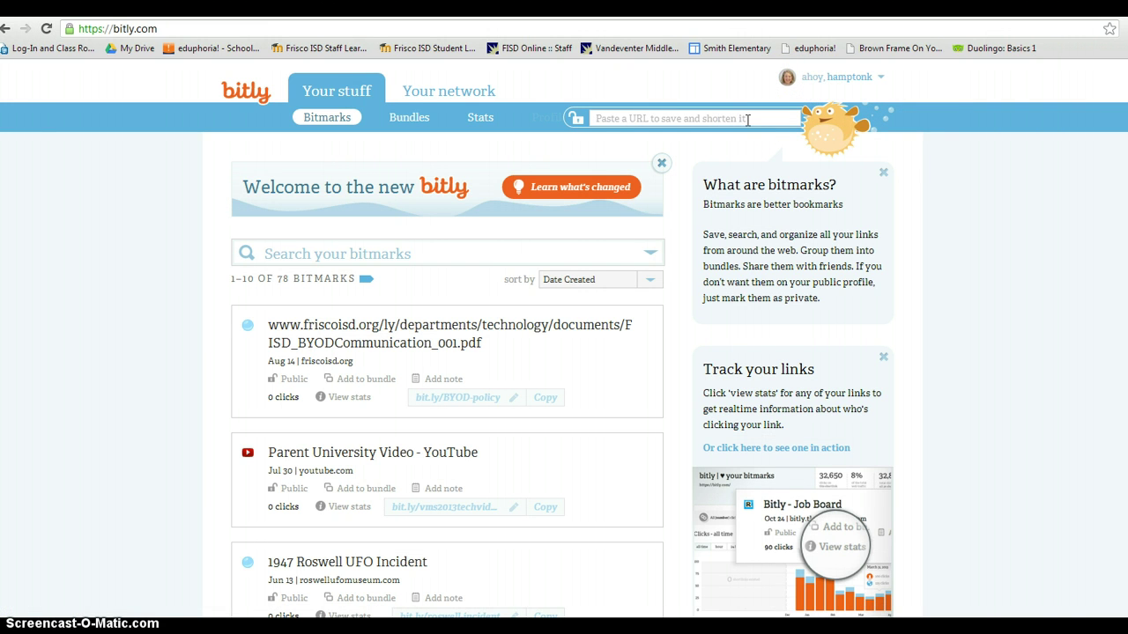
{"action": "key", "text": "ctrl+v"}
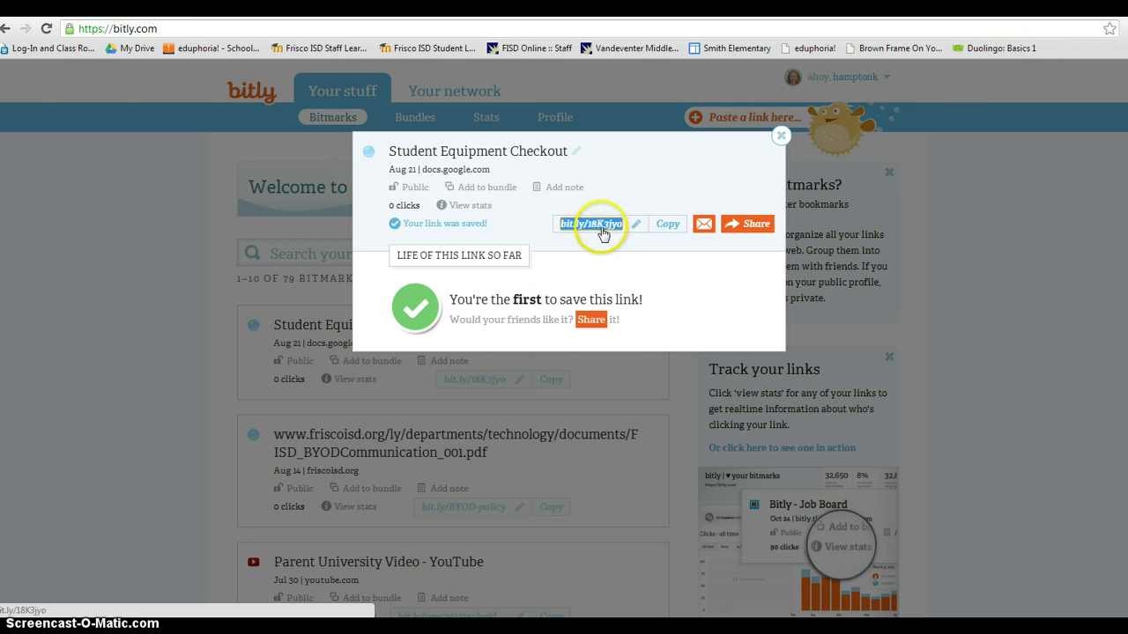
{"action": "left_click", "coordinate": [636, 223]}
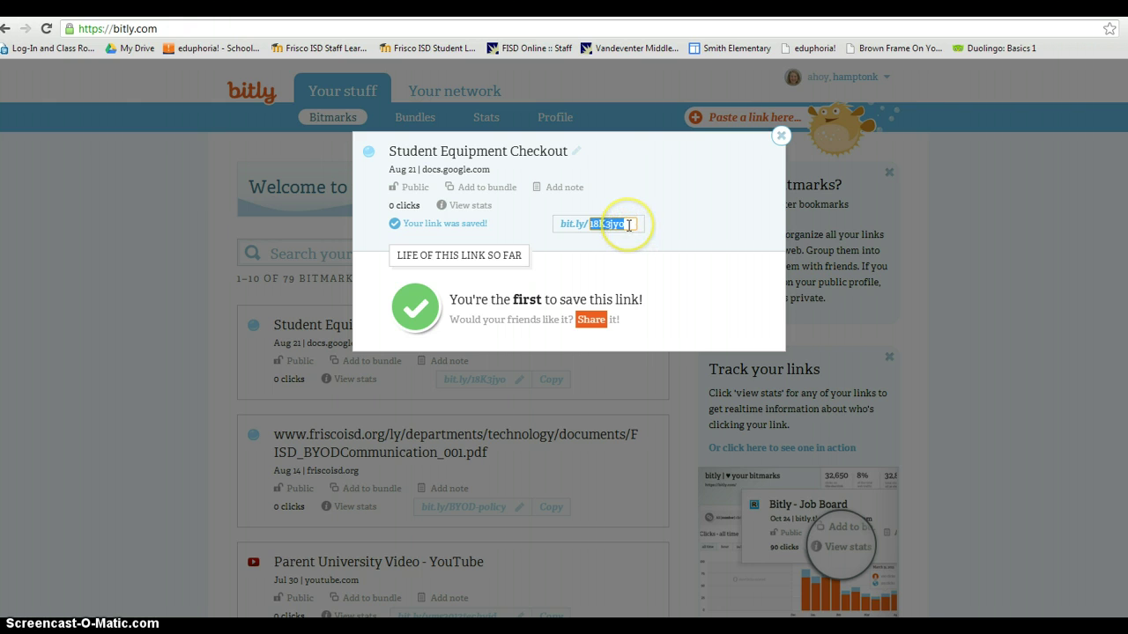
{"action": "type", "text": "equipment"}
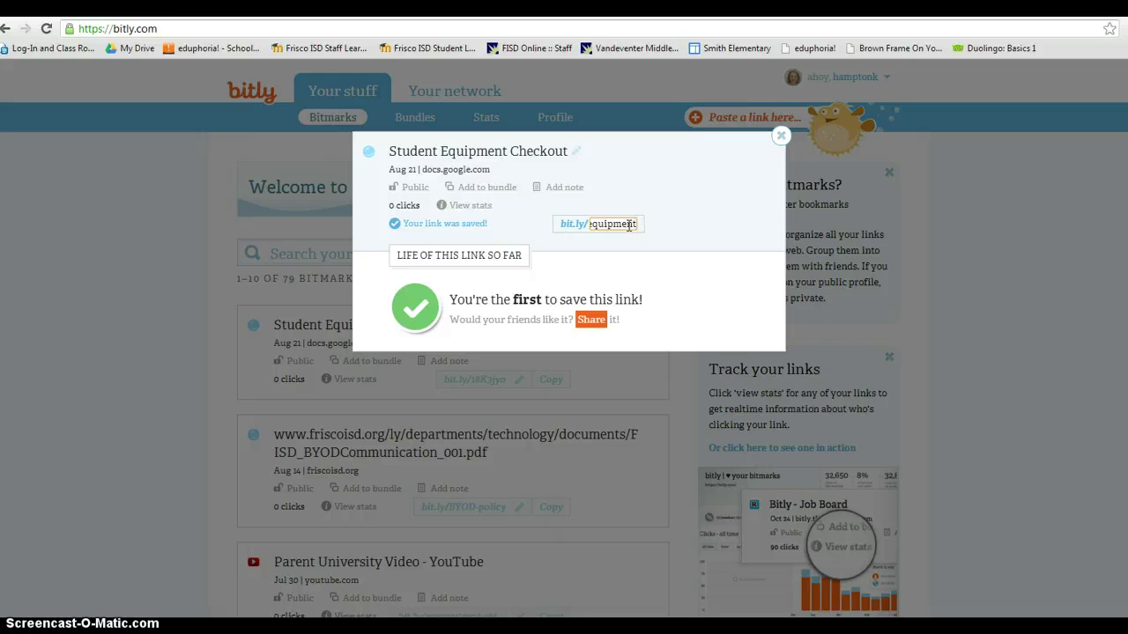
{"action": "key", "text": "BackSpace"}
{"action": "key", "text": "BackSpace"}
{"action": "key", "text": "BackSpace"}
{"action": "key", "text": "BackSpace"}
{"action": "key", "text": "BackSpace"}
{"action": "key", "text": "BackSpace"}
{"action": "key", "text": "BackSpace"}
{"action": "key", "text": "BackSpace"}
{"action": "key", "text": "BackSpace"}
{"action": "type", "text": "H"}
{"action": "key", "text": "BackSpace"}
{"action": "type", "text": "hampton"}
{"action": "type", "text": "-equi"}
{"action": "type", "text": "p"}
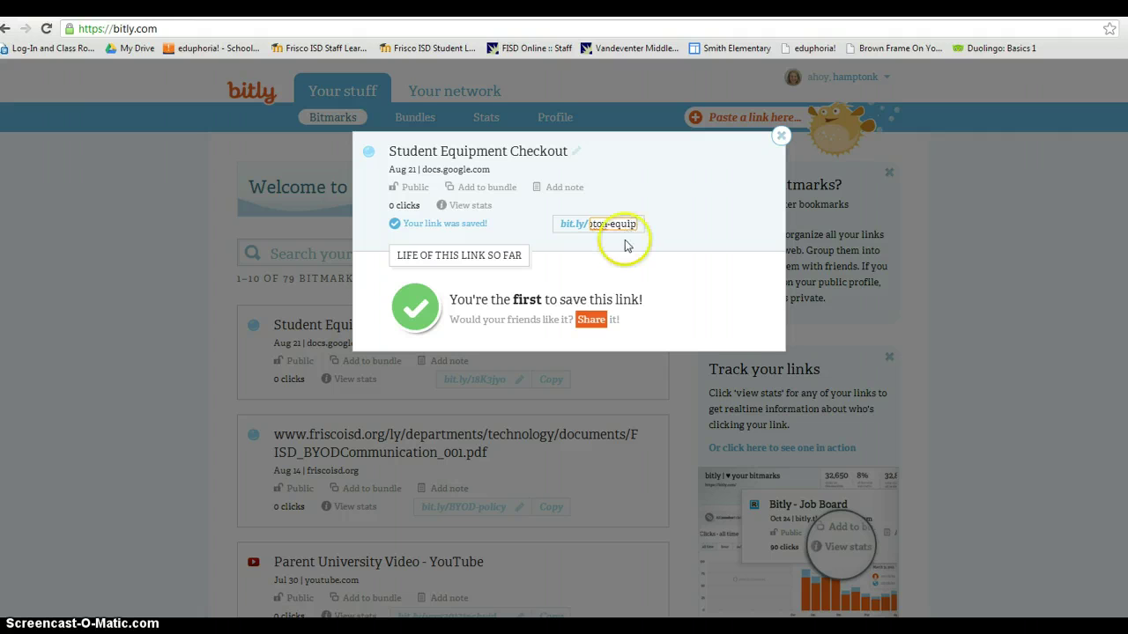
{"action": "triple_click", "coordinate": [619, 227]}
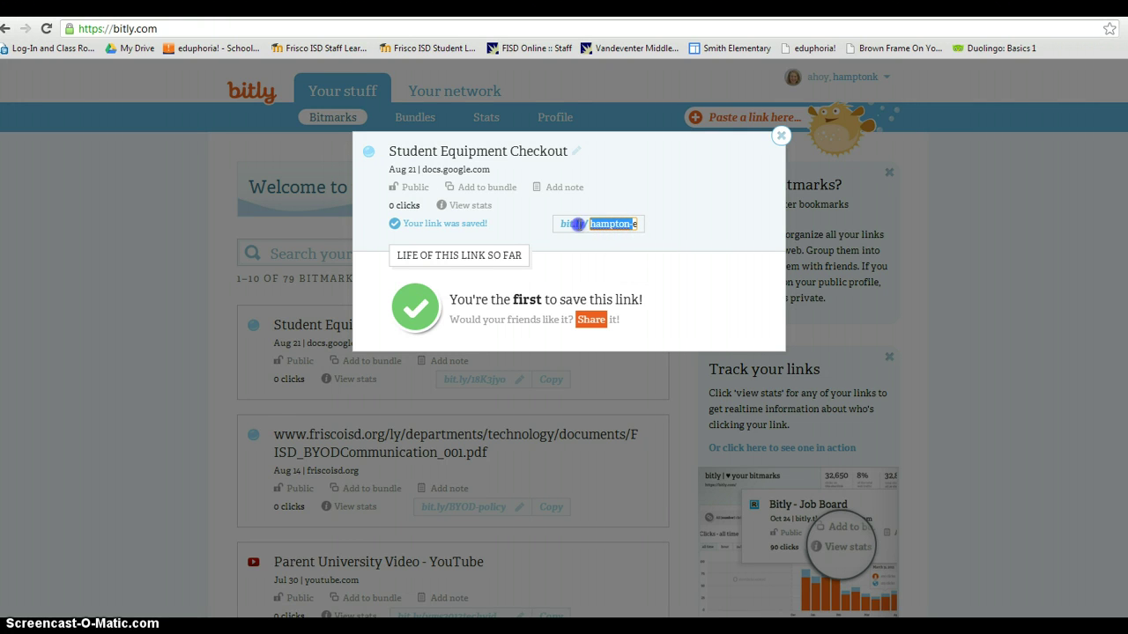
{"action": "left_click", "coordinate": [630, 224]}
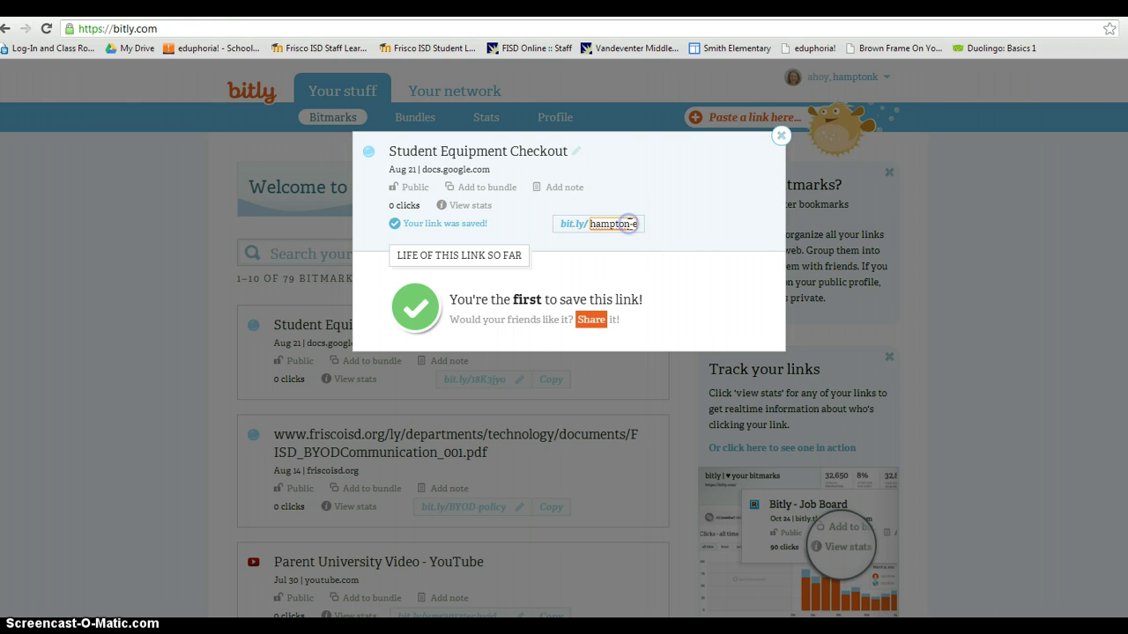
{"action": "key", "text": "Return"}
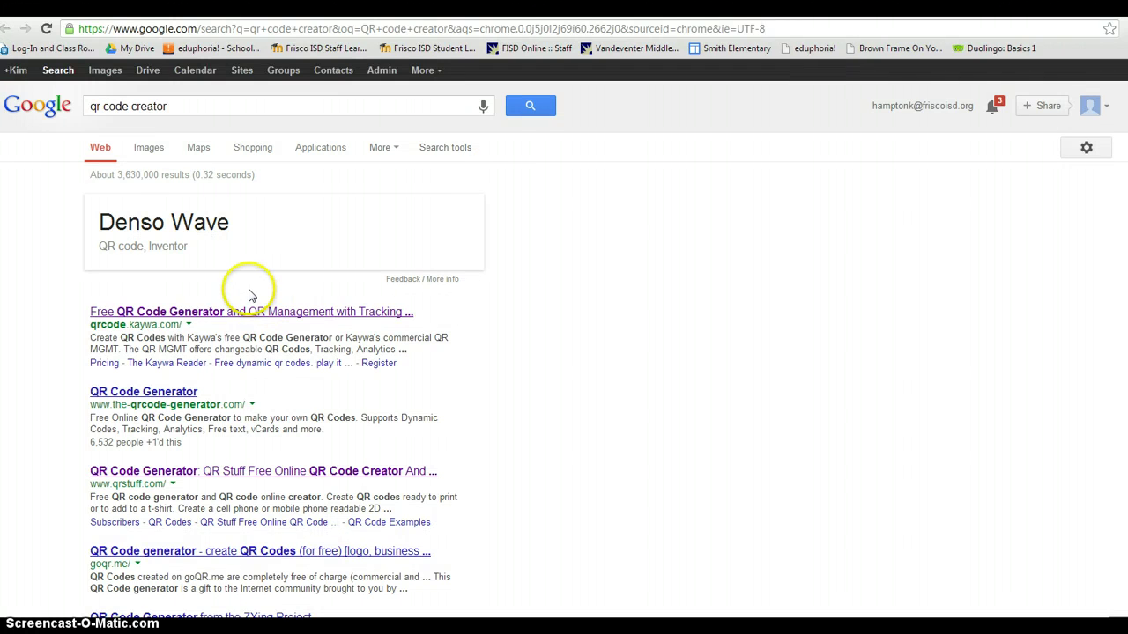
- Open the Kaywa 'Free QR Code Generator' search result
{"action": "left_click", "coordinate": [227, 315]}
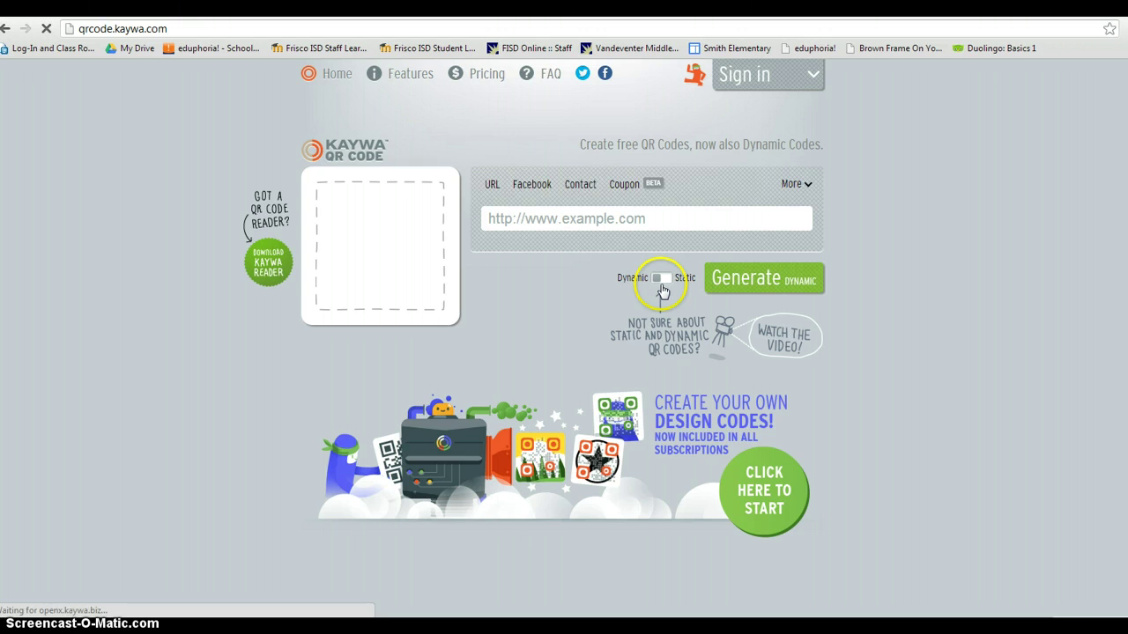
- Generate a static QR code from the pasted form URL and copy its image
{"action": "left_click", "coordinate": [668, 281]}
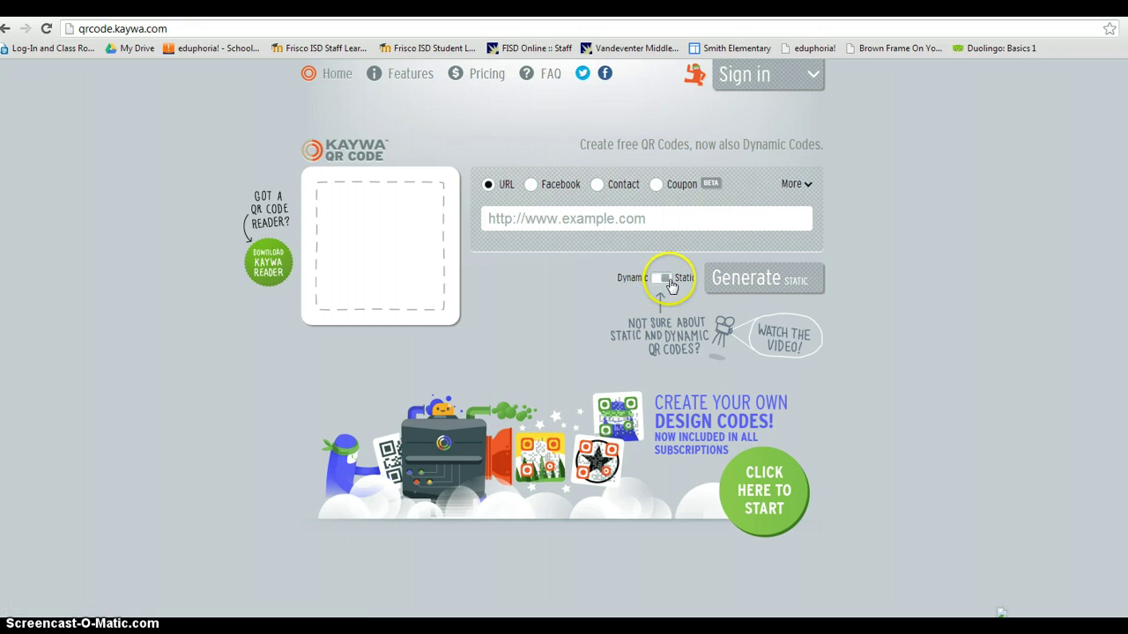
{"action": "left_click", "coordinate": [590, 221]}
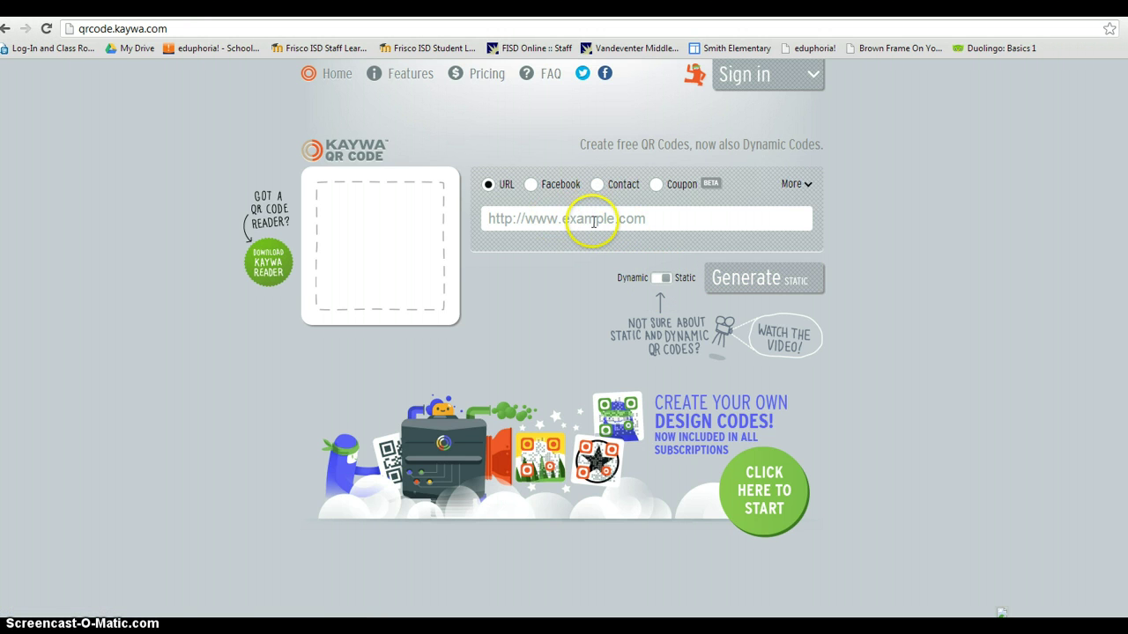
{"action": "key", "text": "ctrl+v"}
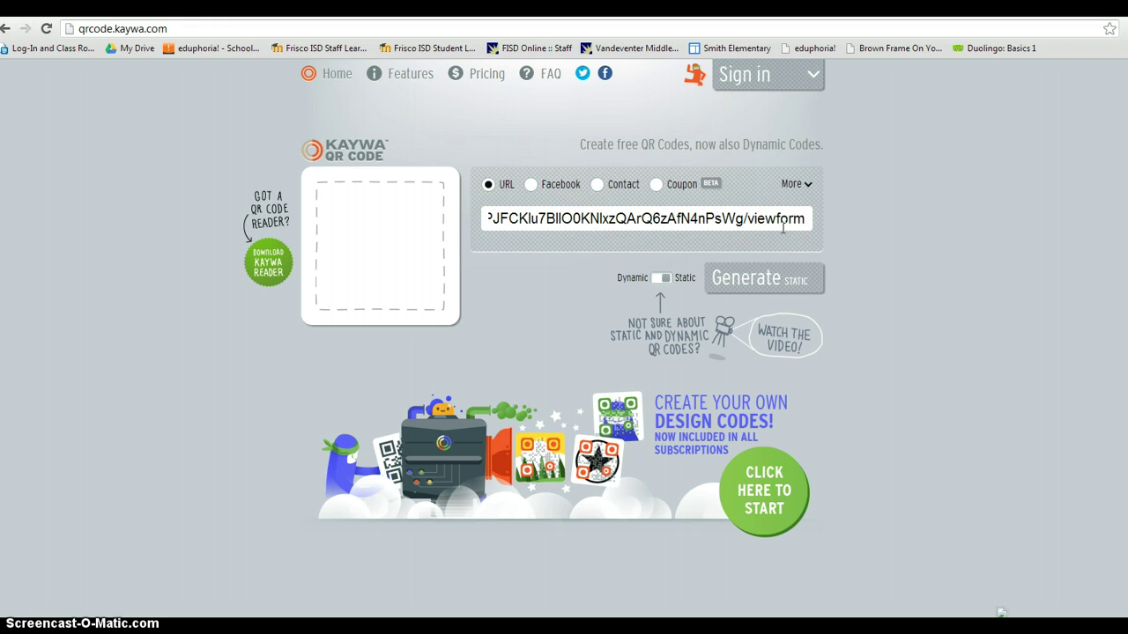
{"action": "left_click", "coordinate": [787, 278]}
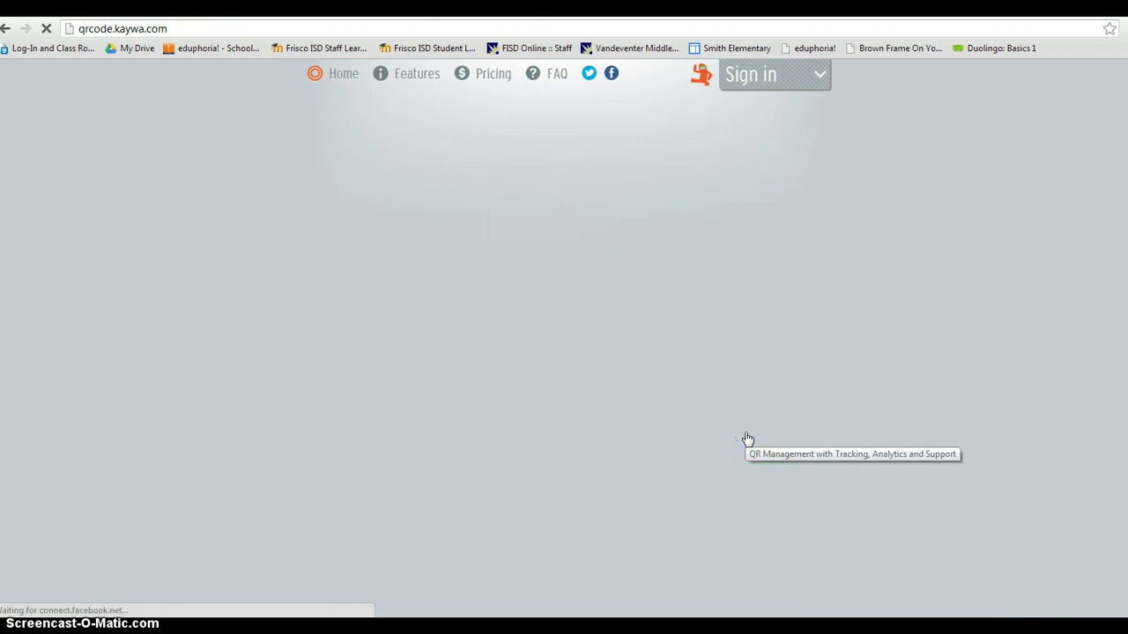
{"action": "left_click", "coordinate": [366, 231]}
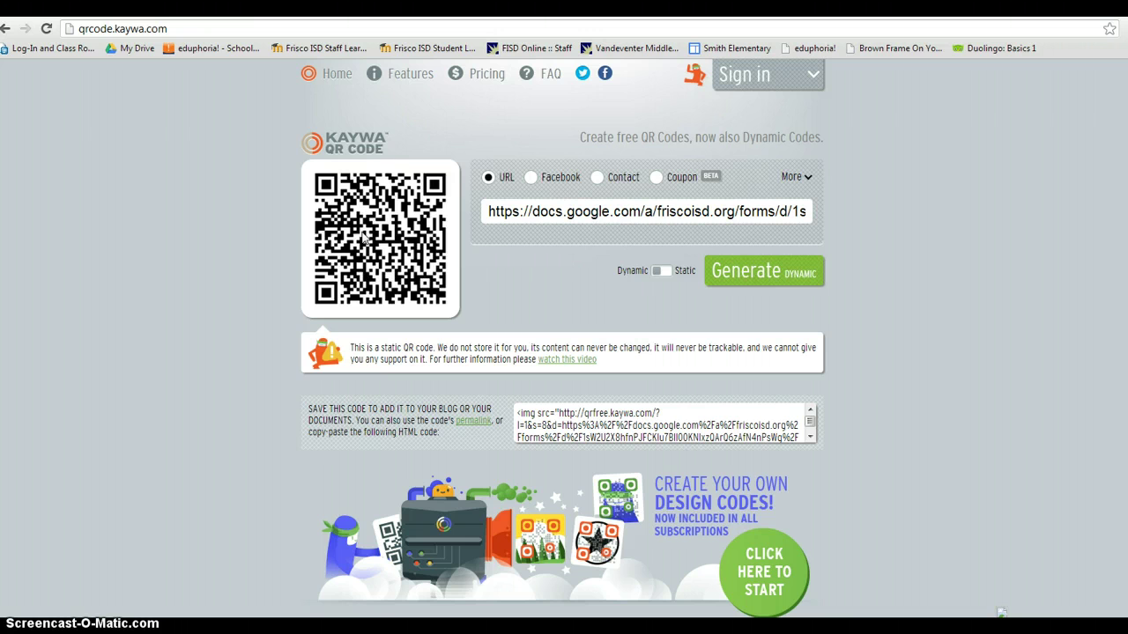
{"action": "right_click", "coordinate": [405, 232]}
{"action": "left_click", "coordinate": [416, 268]}
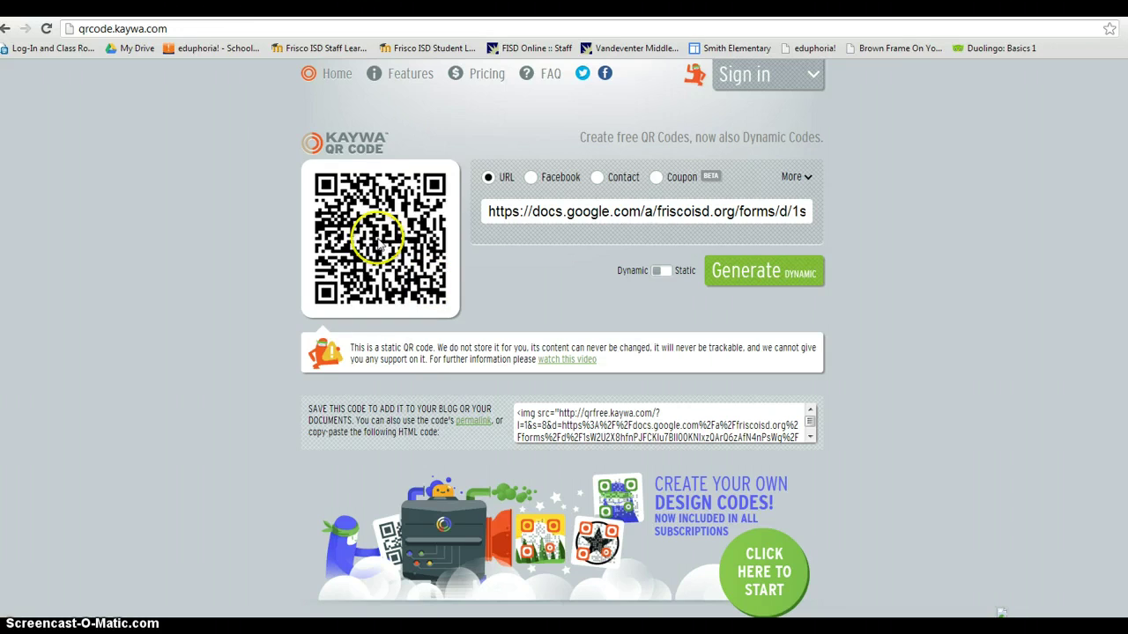
{"action": "left_click", "coordinate": [916, 8]}
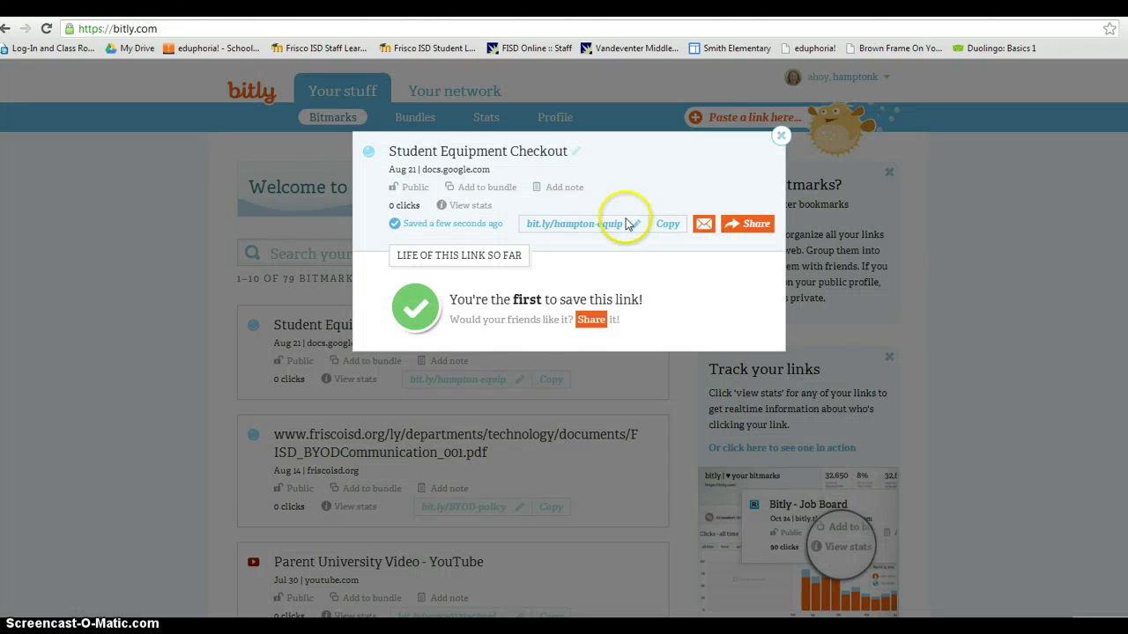